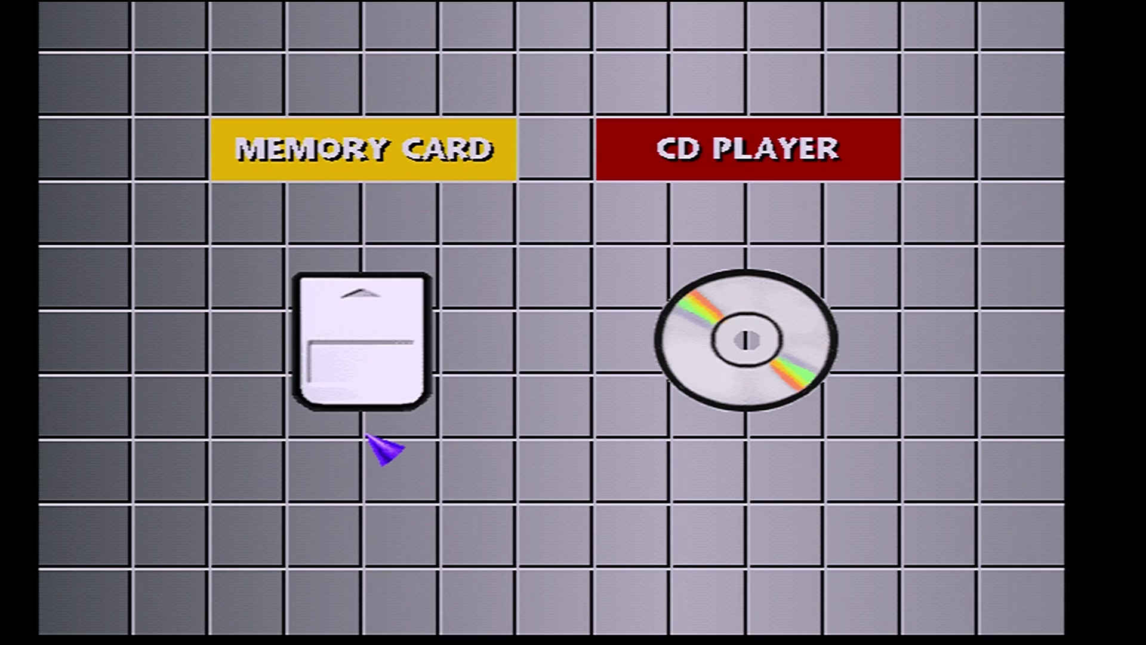
Open the BIOS Memory Card manager, review the saves in slots 1 and 2, then exit.
key(Right)
key(Left)
key(Return)
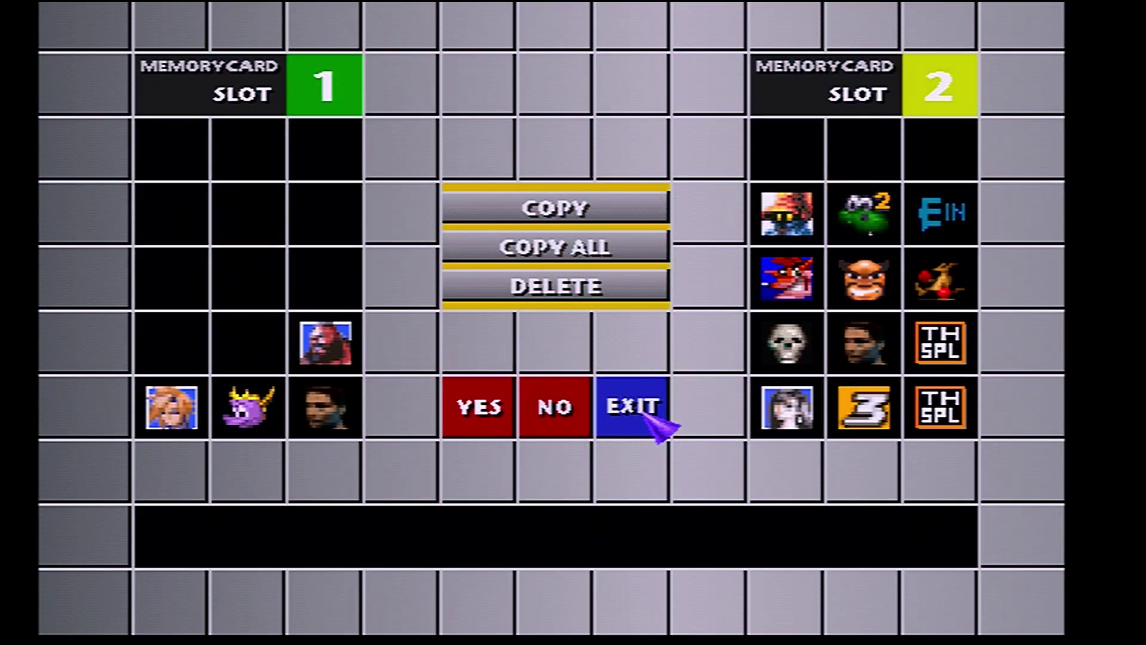
click(644, 412)
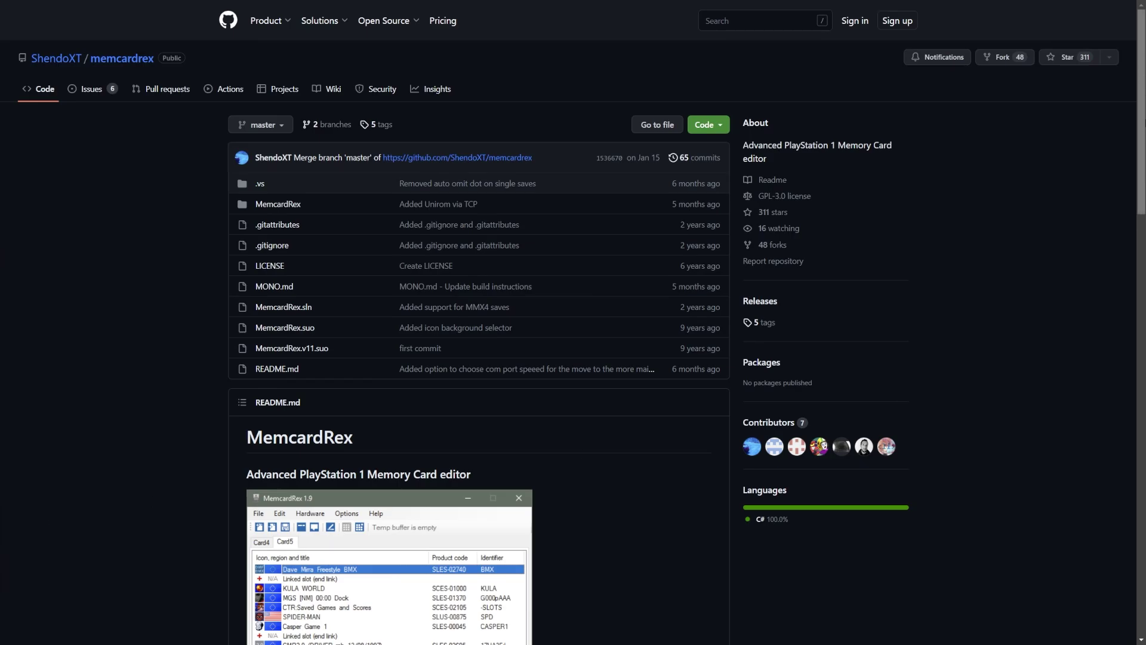
Scroll through the memcardrex README on GitHub.
scroll(573, 322, down, 3)
scroll(1076, 145, down, 4)
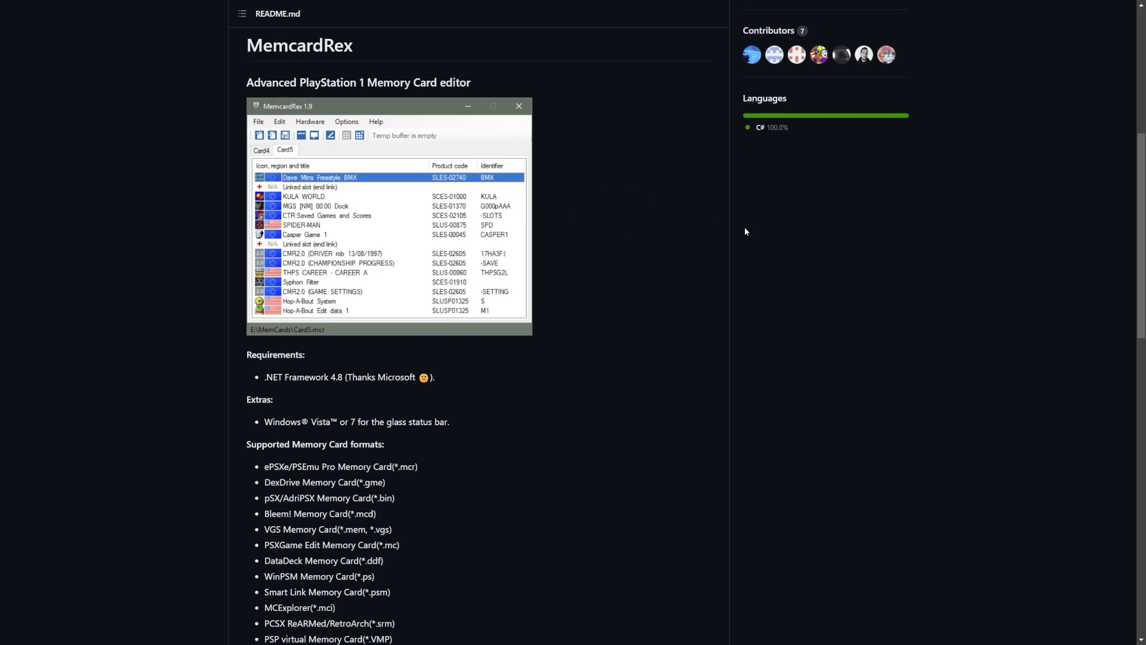
scroll(744, 230, down, 2)
scroll(747, 232, down, 1)
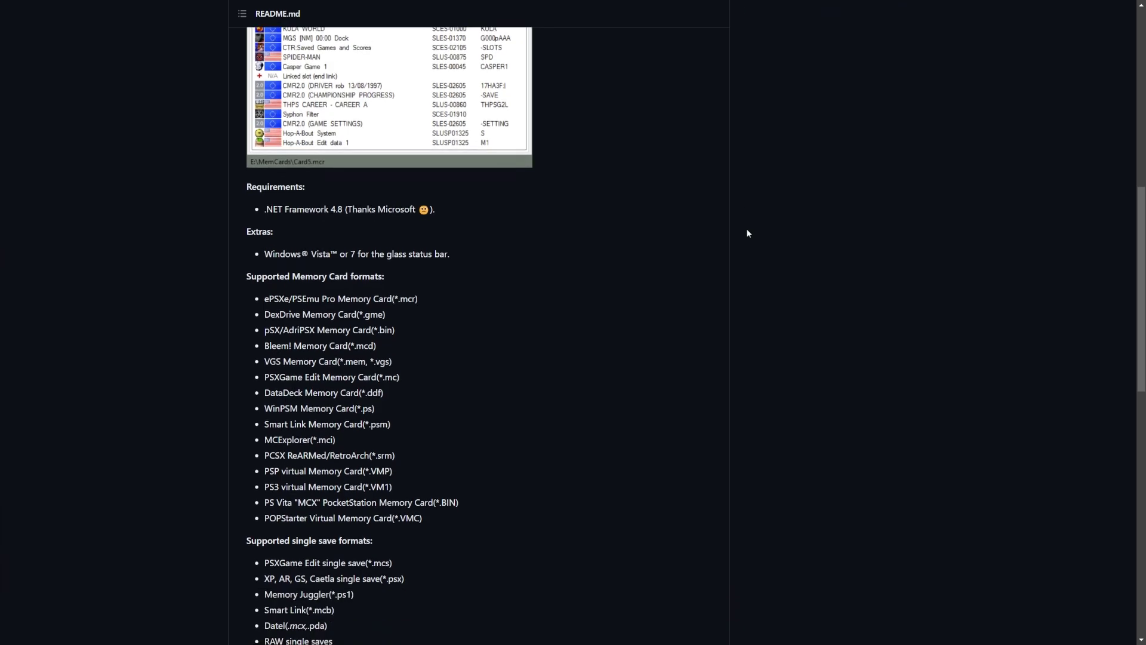
scroll(748, 233, up, 5)
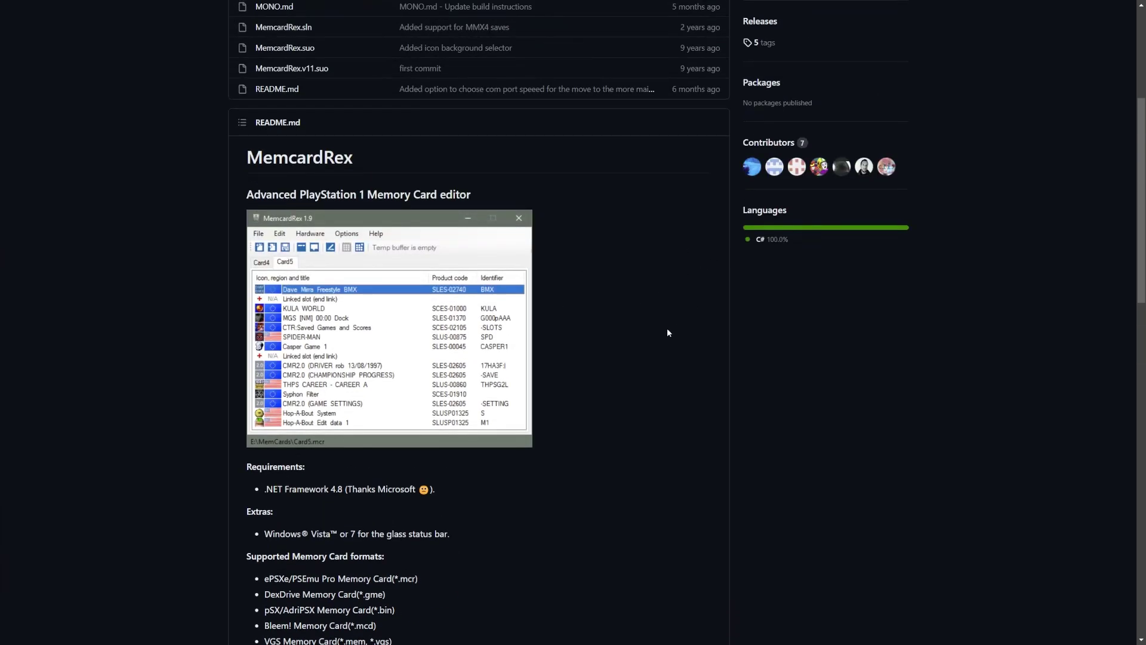
scroll(667, 333, down, 4)
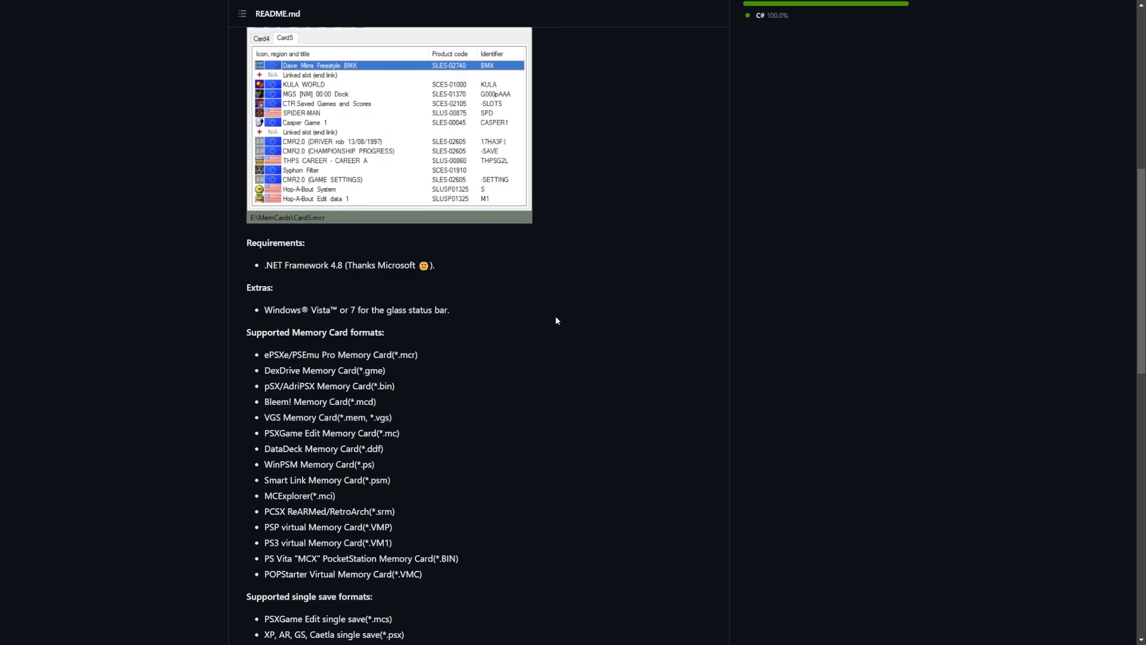
scroll(555, 320, down, 4)
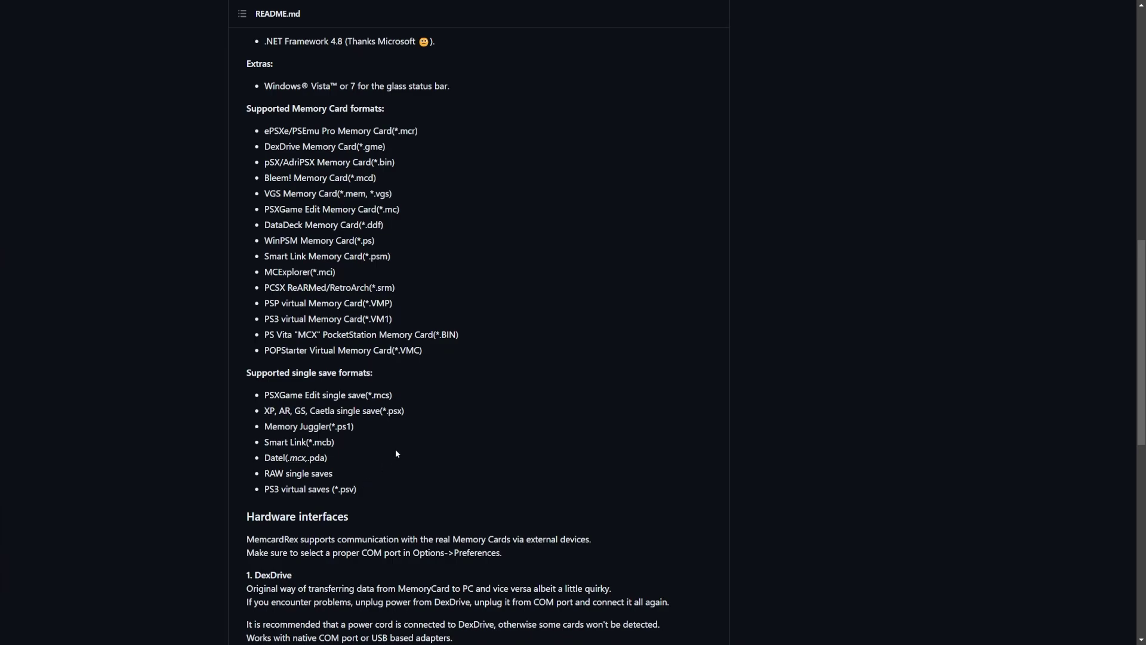
scroll(480, 262, down, 5)
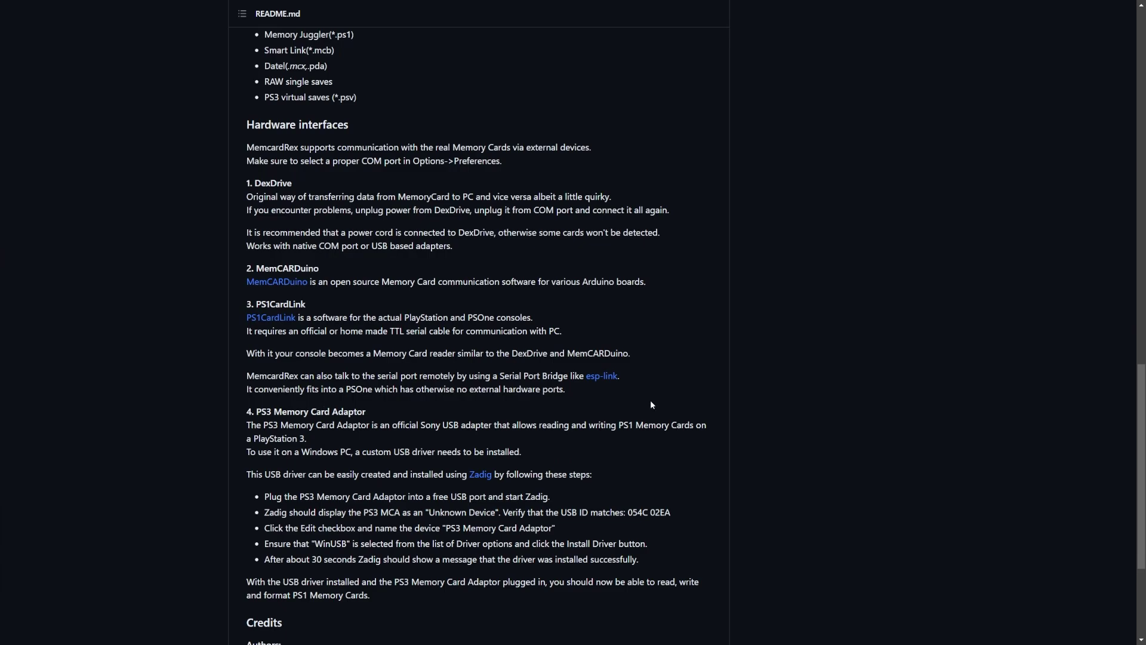
scroll(653, 395, down, 3)
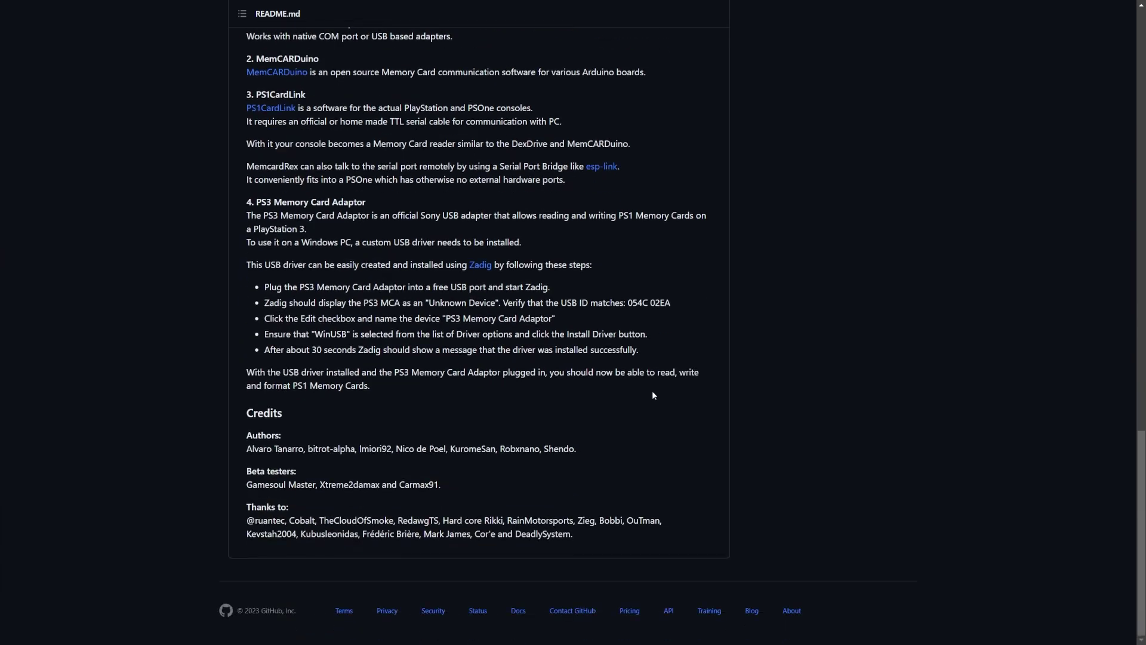
Download the MemcardRex zip from the latest release's Assets.
scroll(653, 395, up, 20)
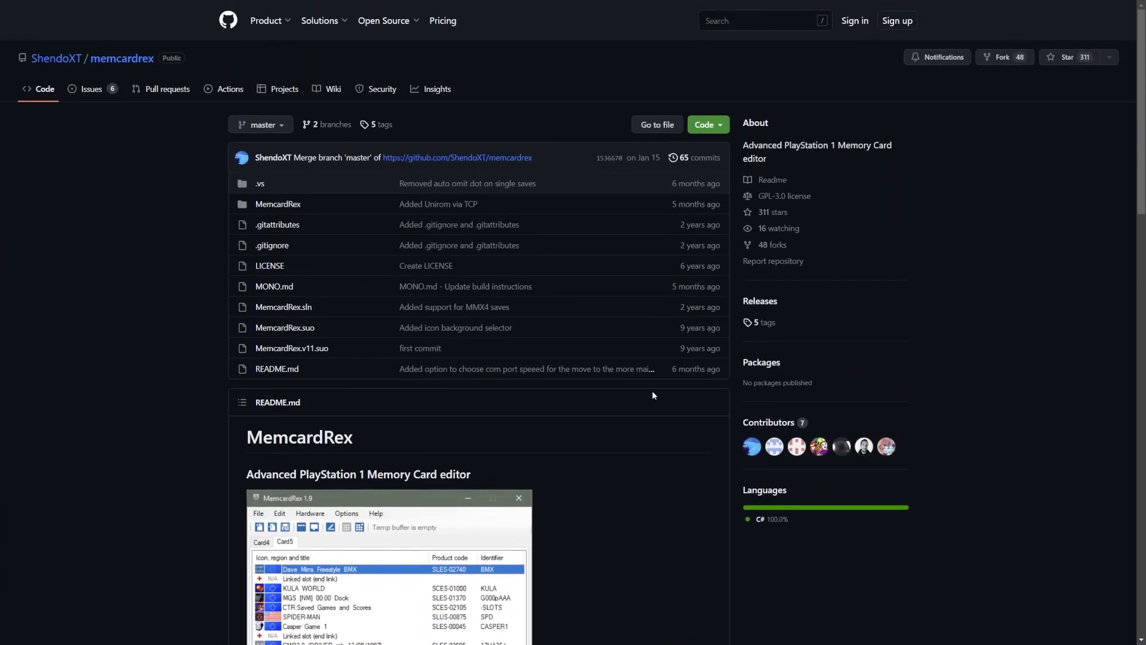
click(760, 301)
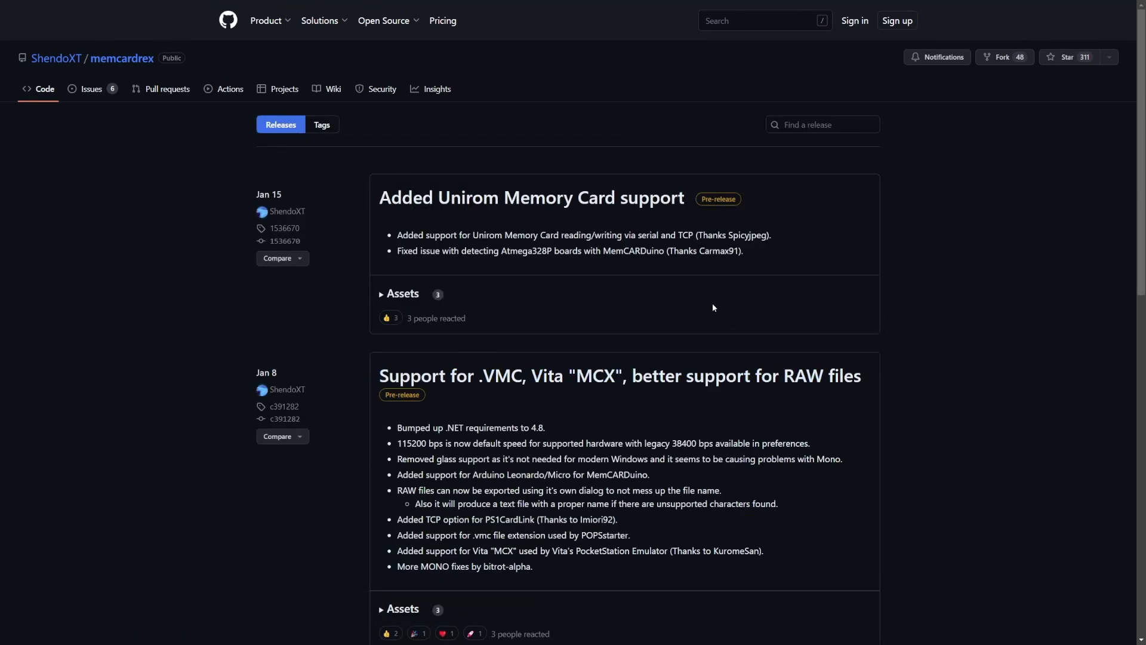
click(381, 295)
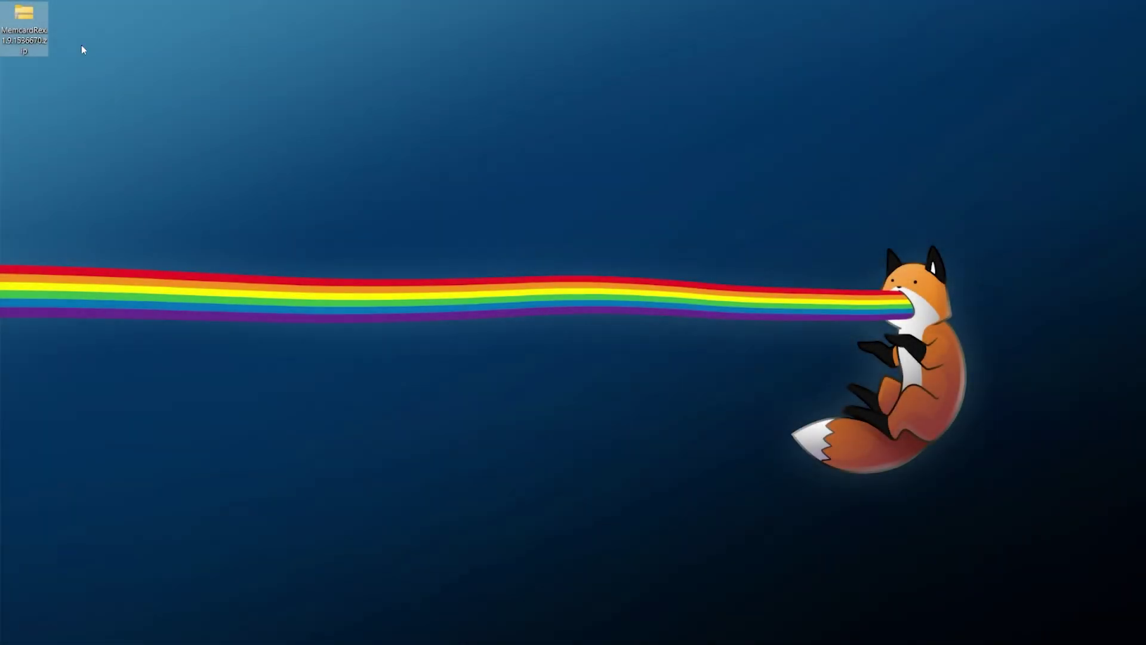
Extract the MemcardRex zip to the desktop and launch MemcardRex.exe from the extracted folder.
right_click(26, 21)
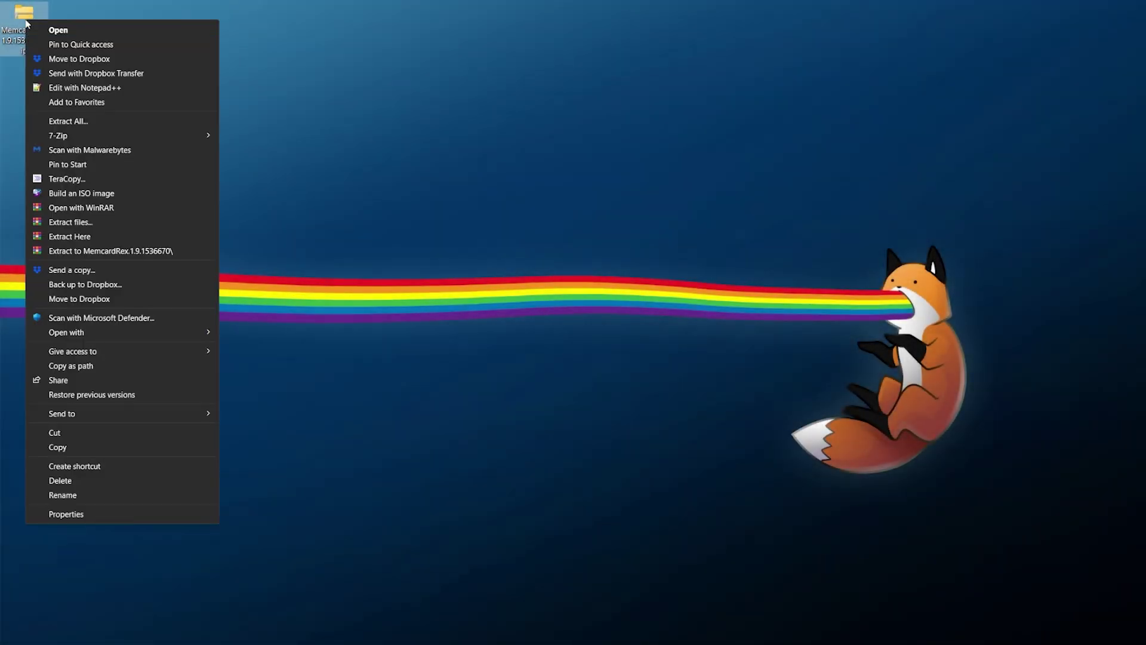
mouse_move(69, 136)
click(283, 180)
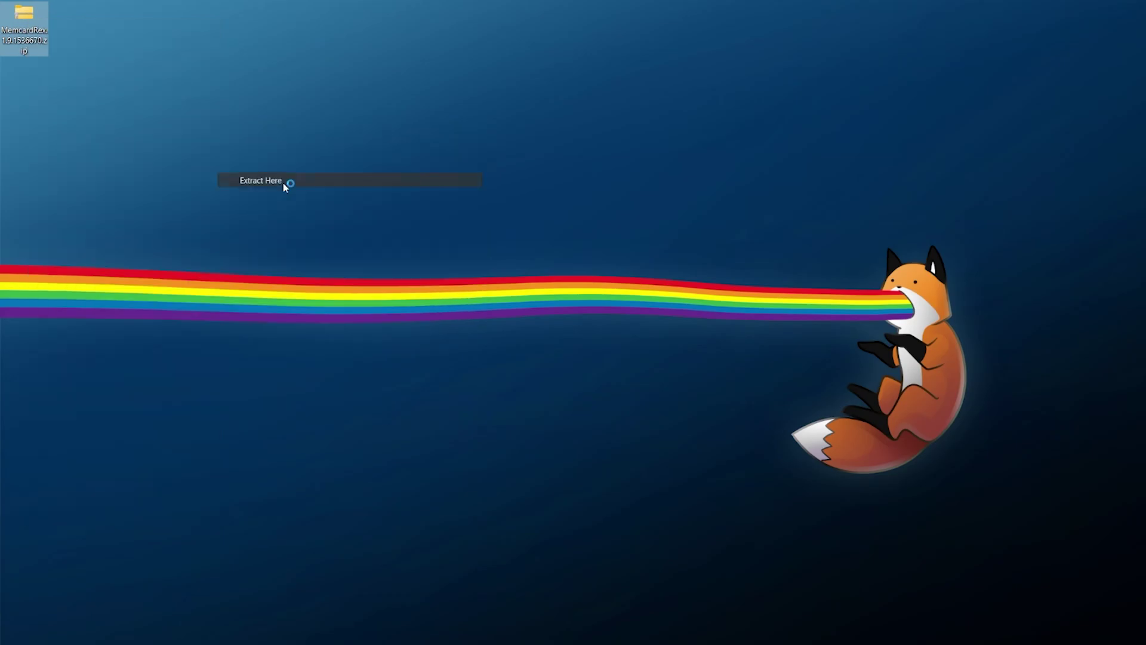
click(33, 41)
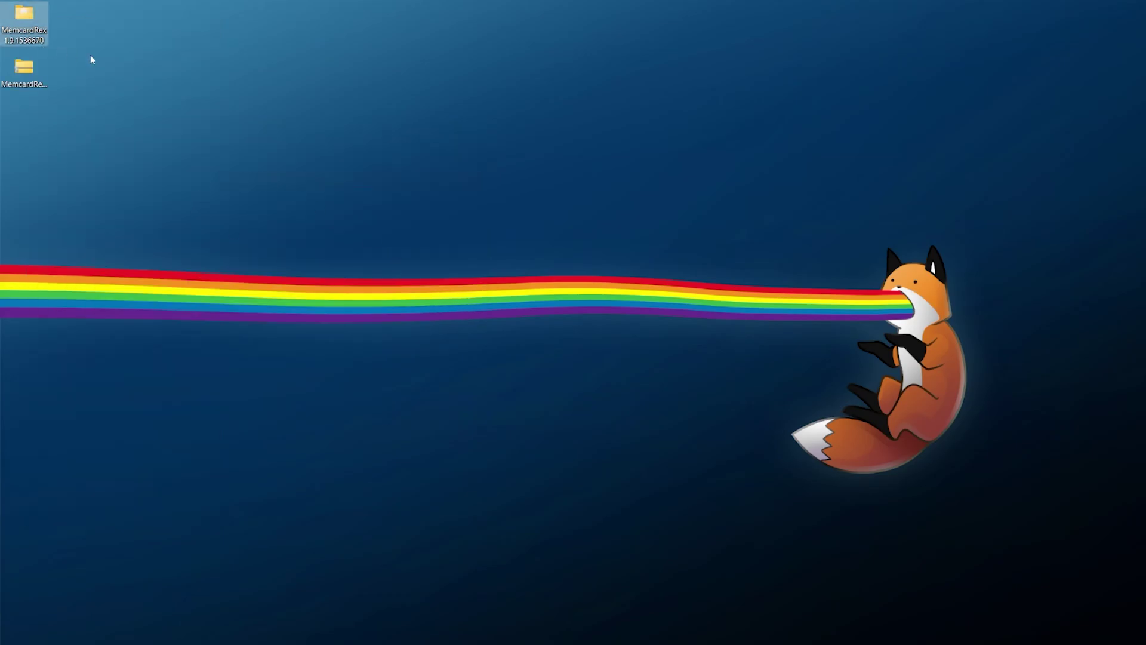
double_click(24, 18)
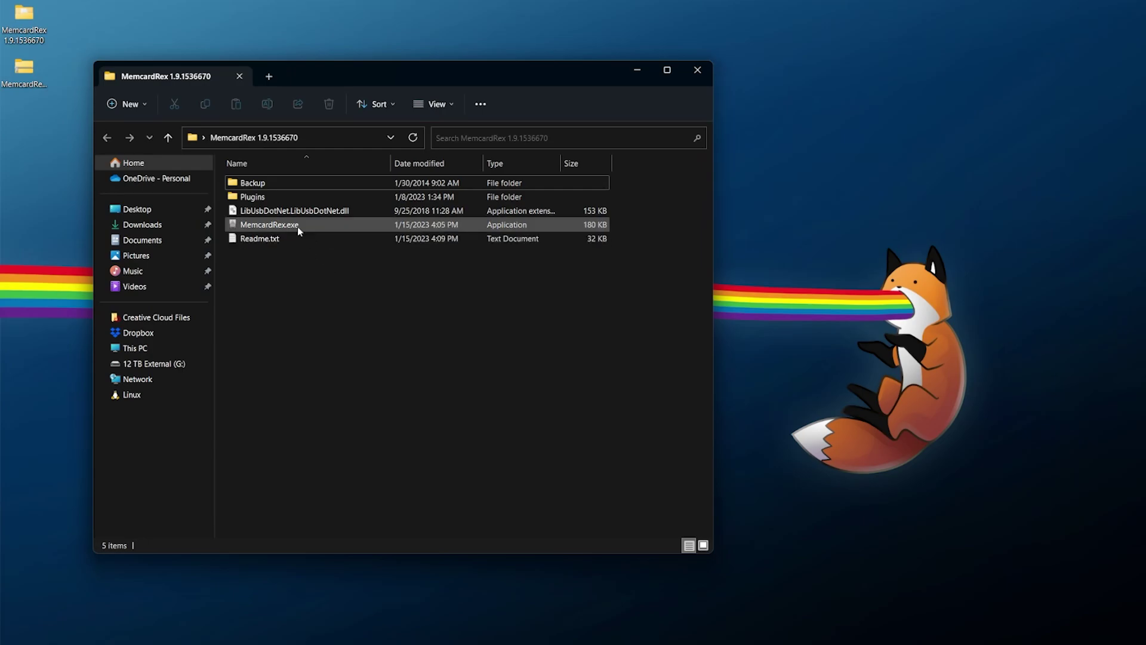
double_click(269, 225)
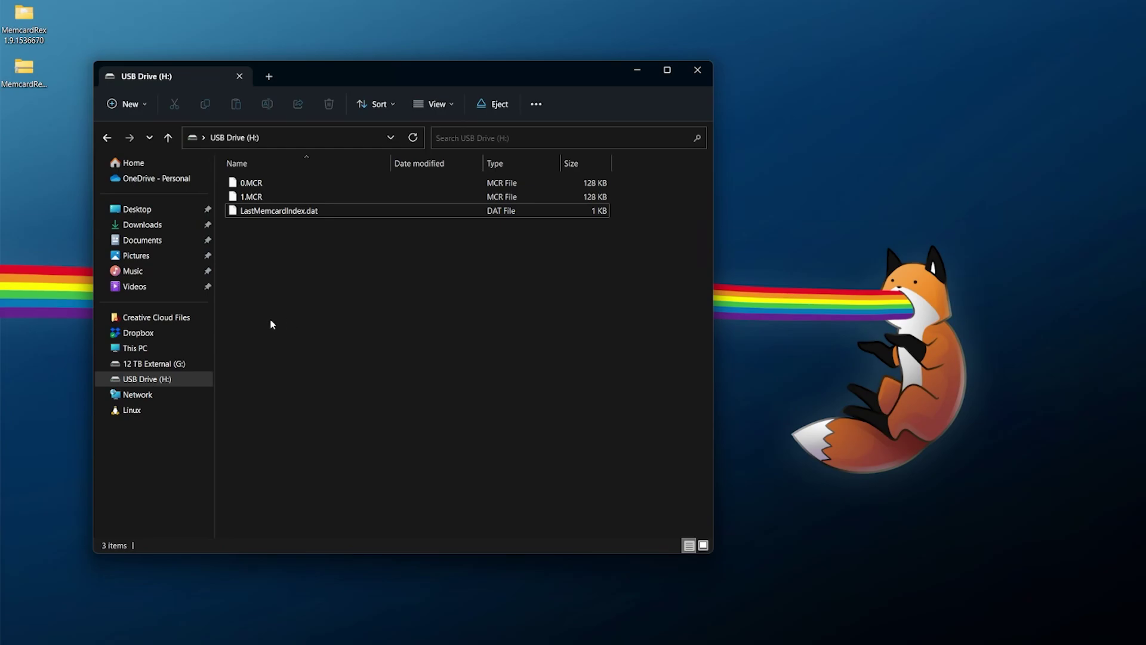
Drag 0.MCR and 1.MCR from the USB drive onto the desktop.
click(263, 197)
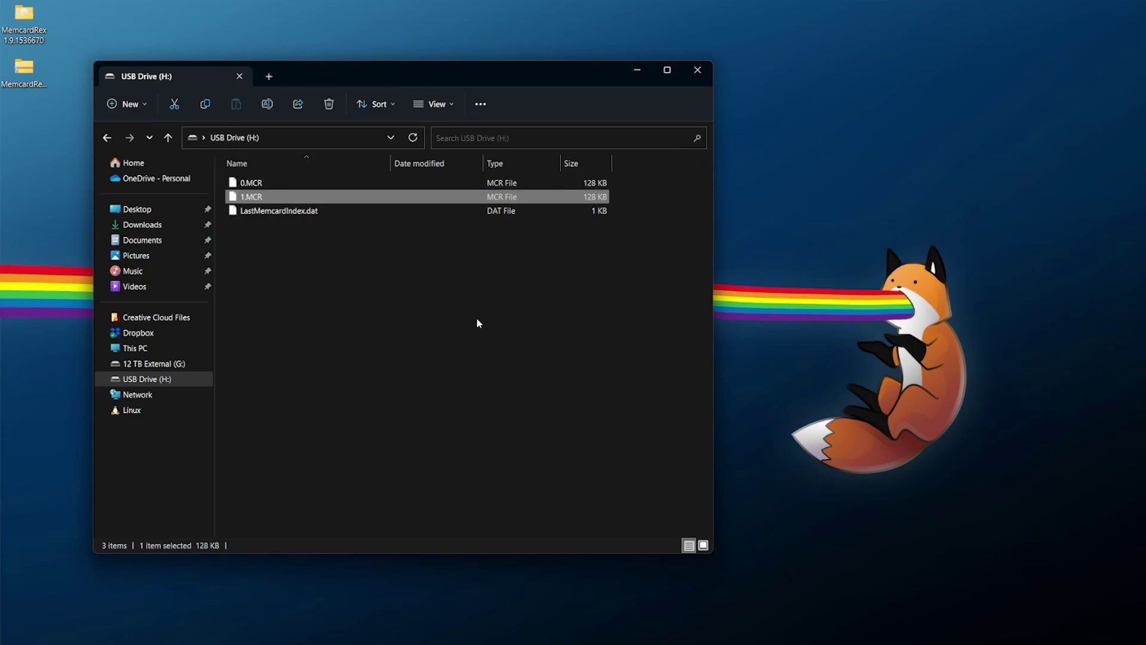
drag(647, 204, 24, 18)
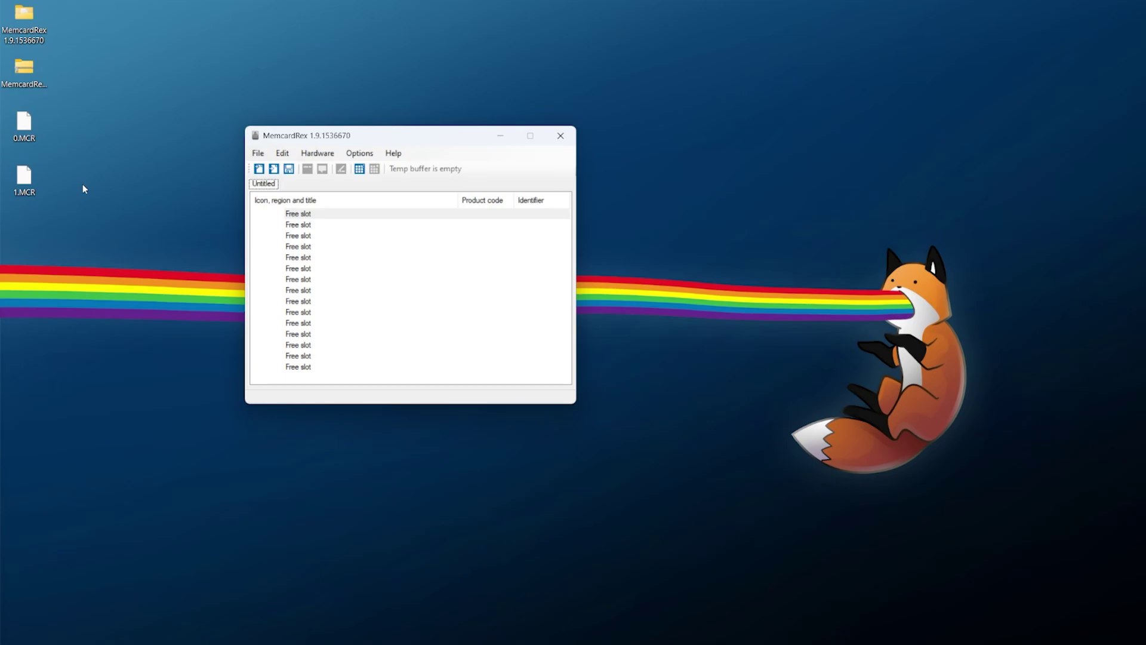
Open the desktop's 0.MCR in MemcardRex via File > Open.
click(27, 128)
click(24, 179)
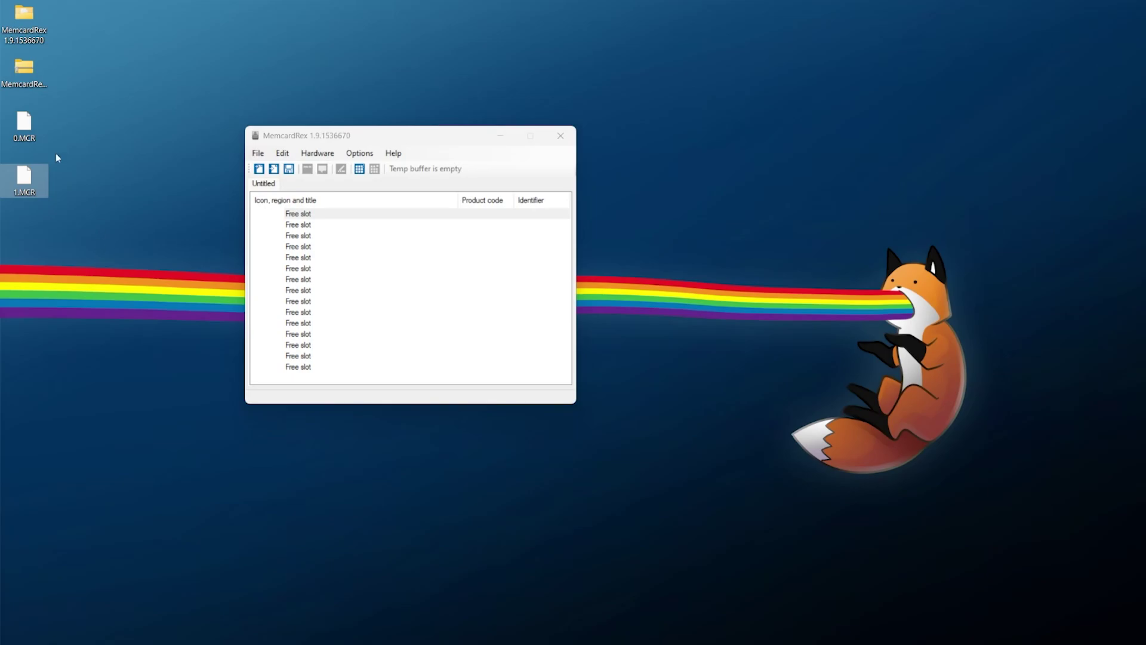
key(Up)
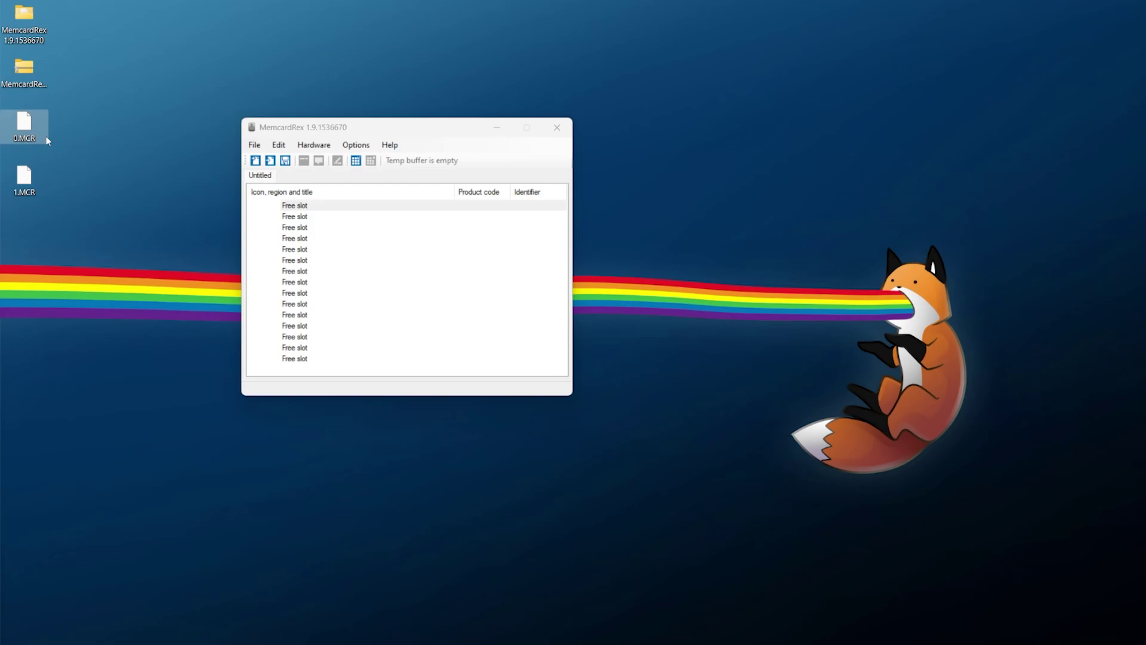
click(256, 145)
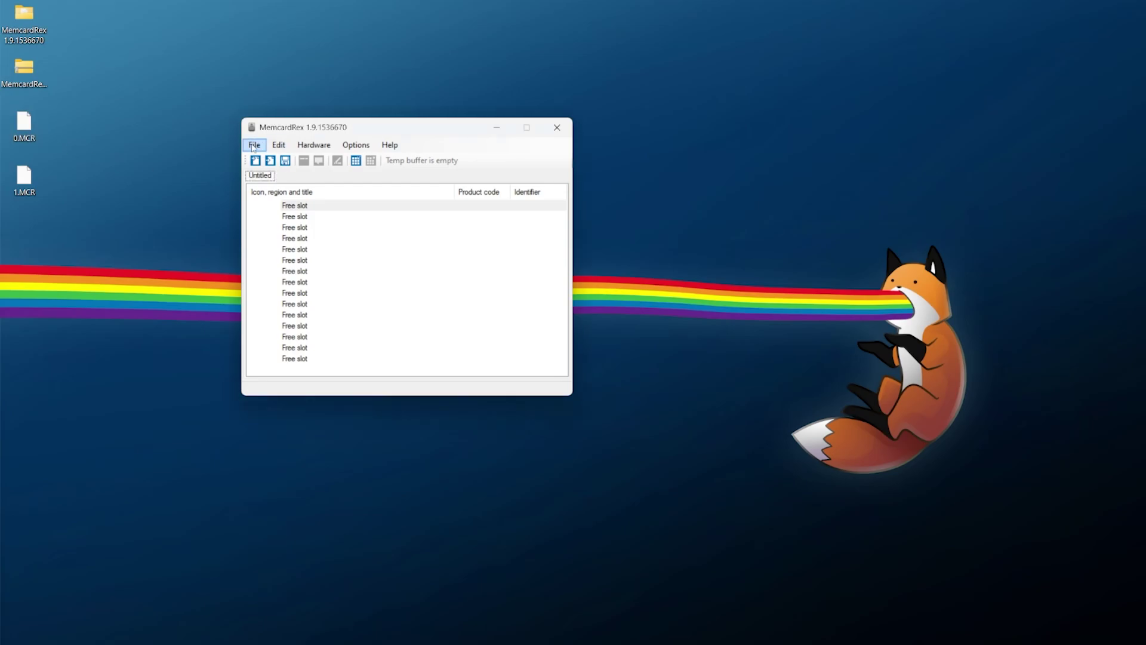
click(256, 145)
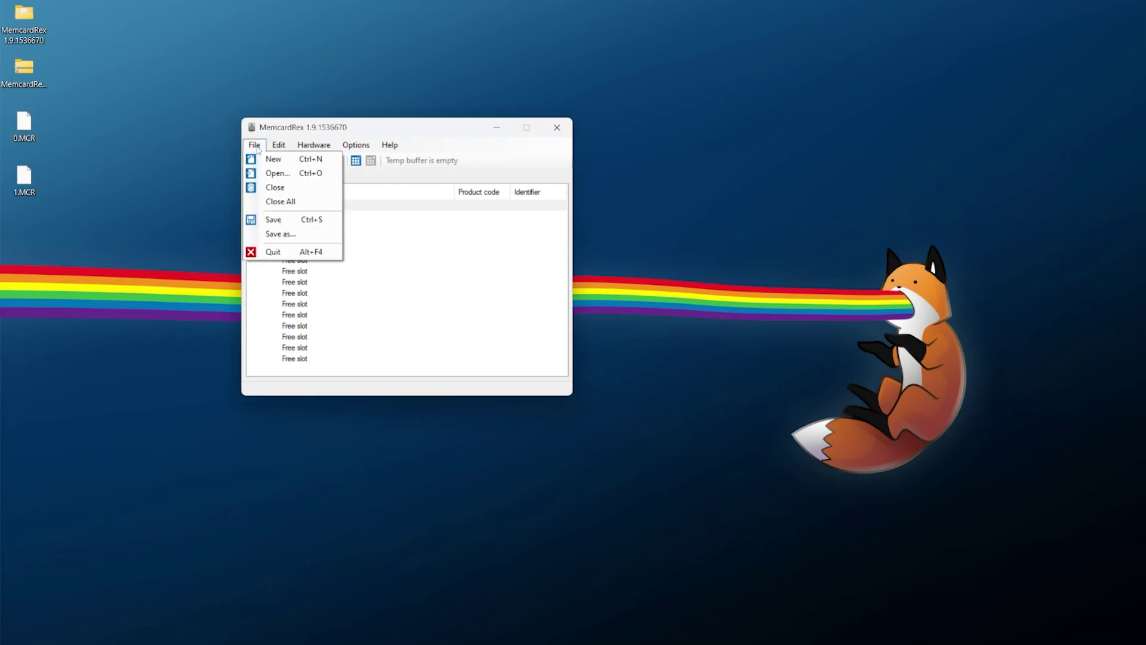
click(285, 174)
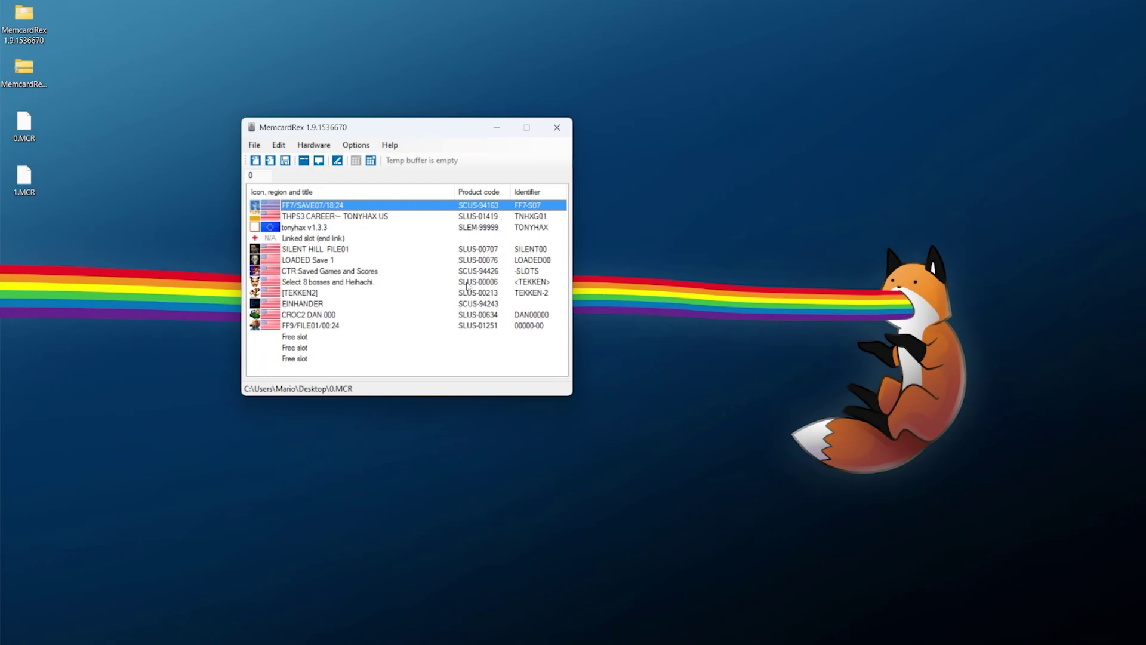
click(357, 220)
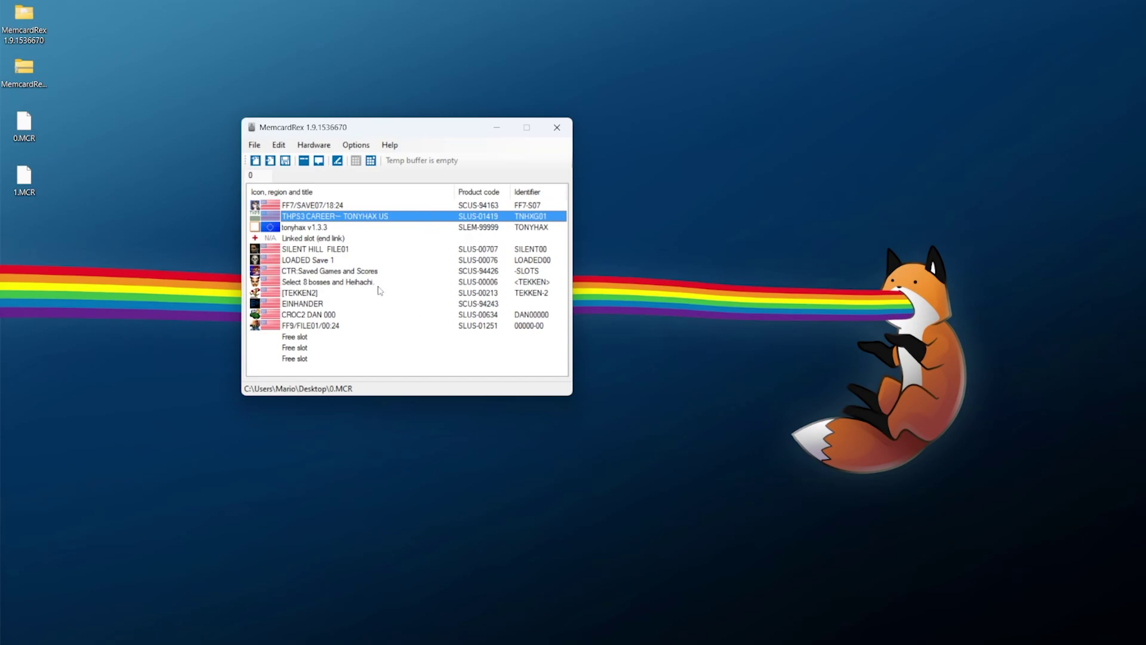
click(311, 208)
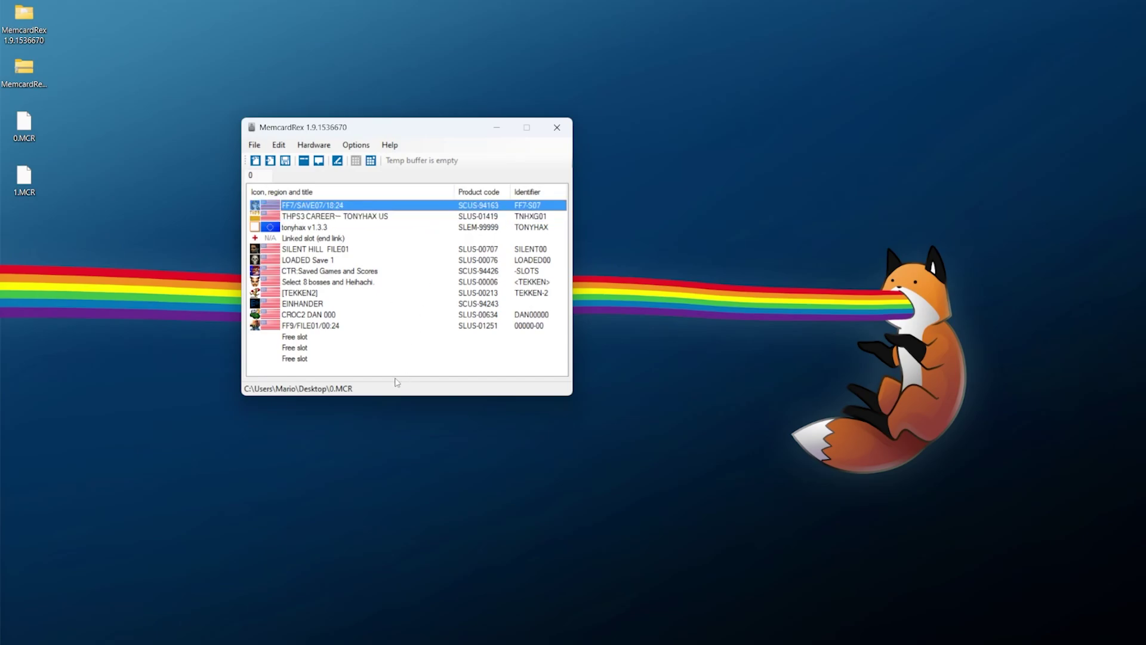
click(288, 261)
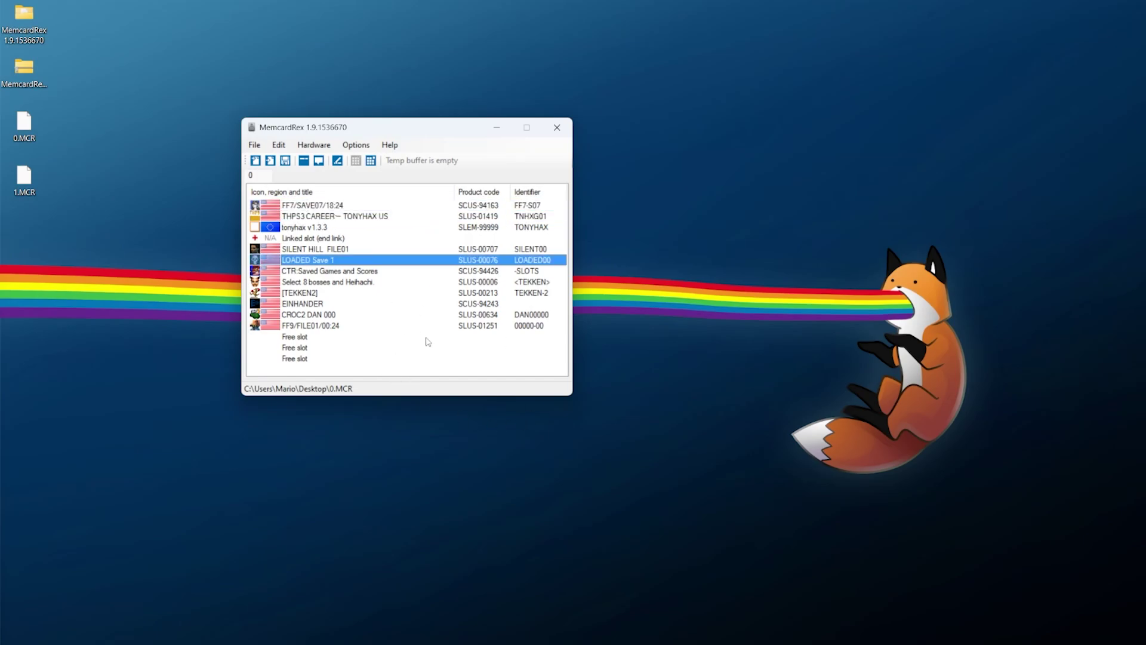
click(320, 250)
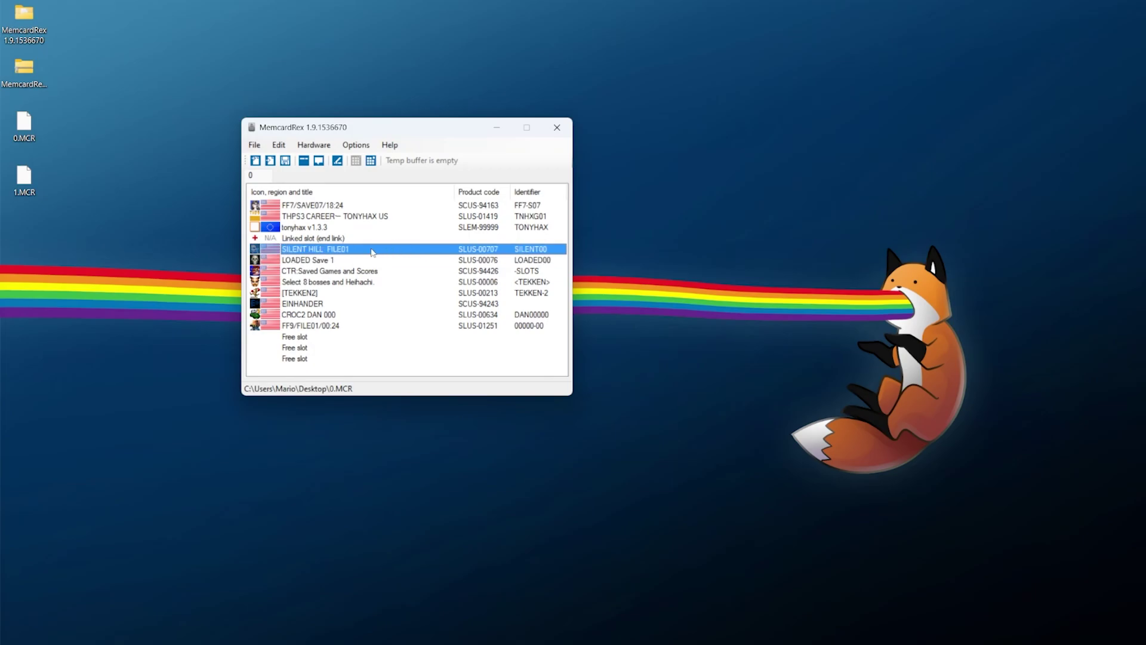
right_click(297, 249)
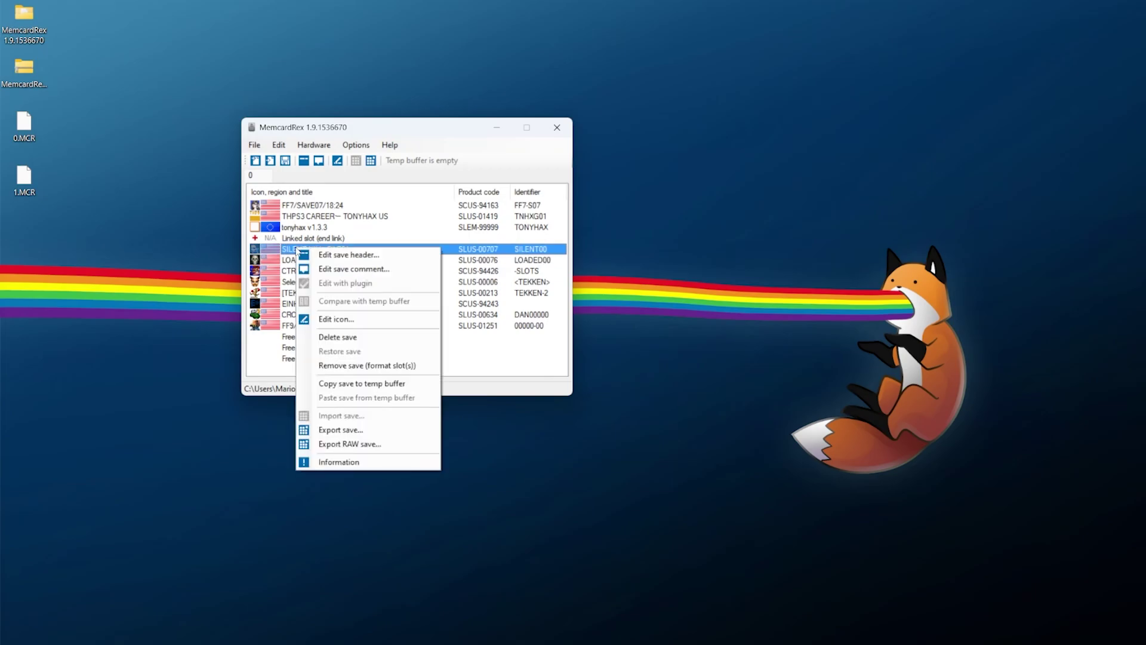
click(340, 255)
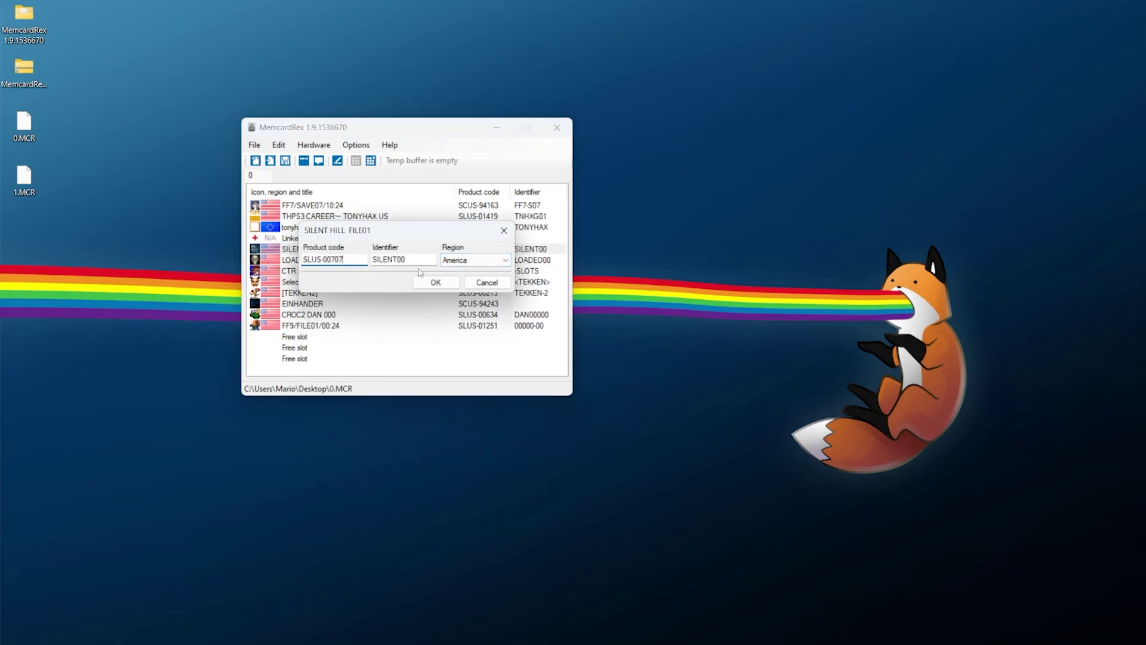
click(479, 289)
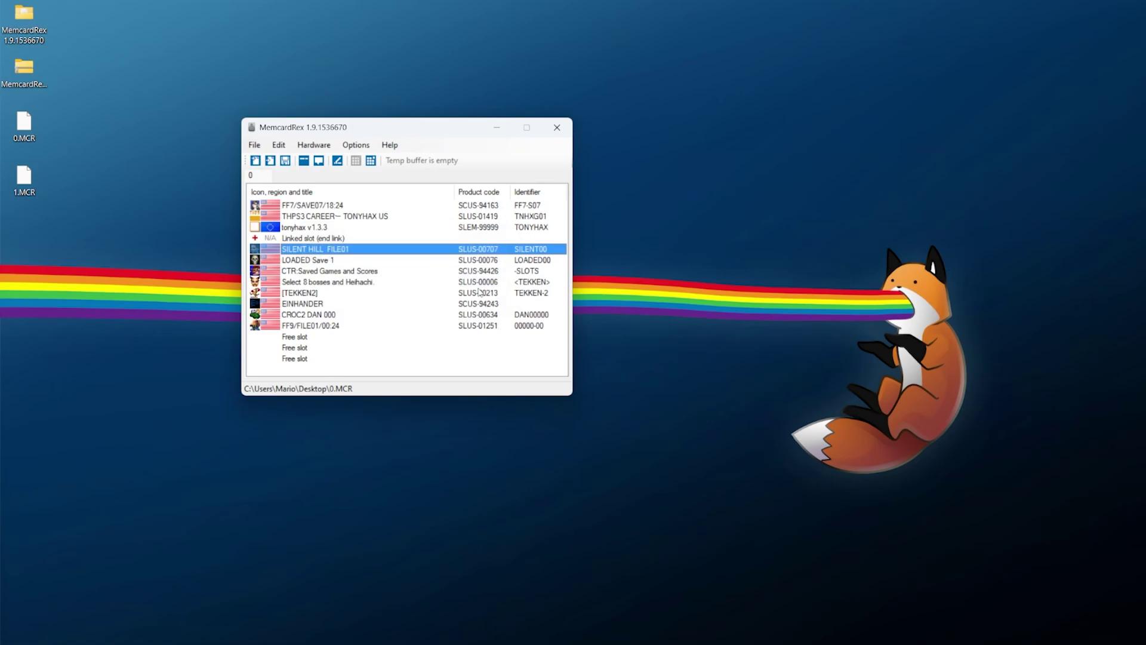
right_click(339, 249)
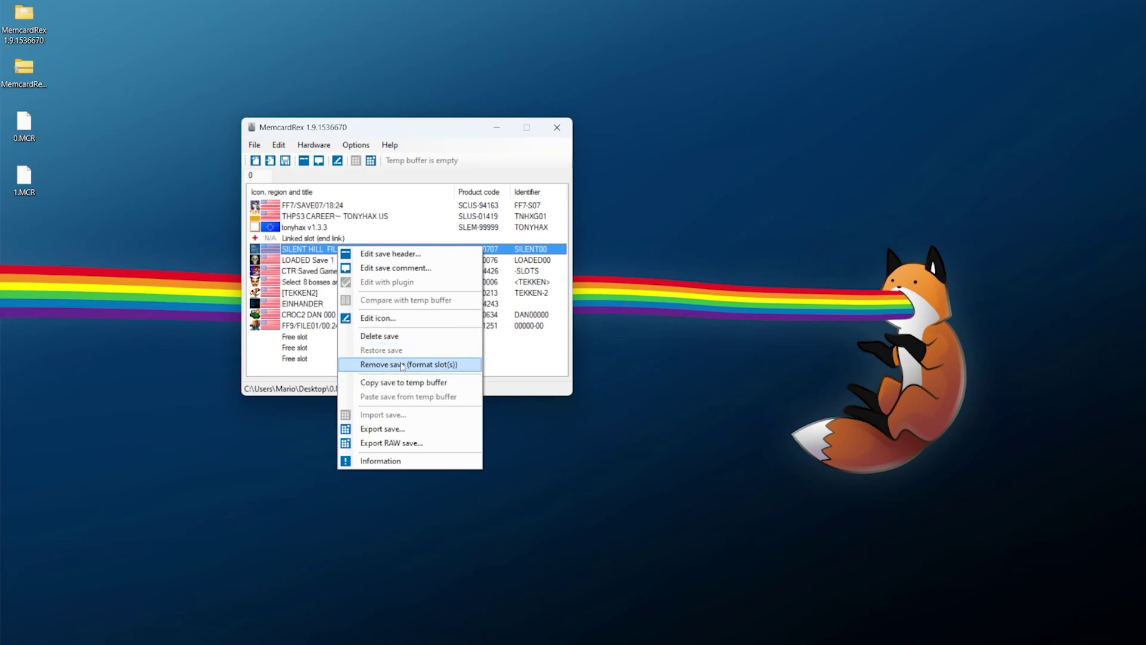
click(317, 261)
click(314, 253)
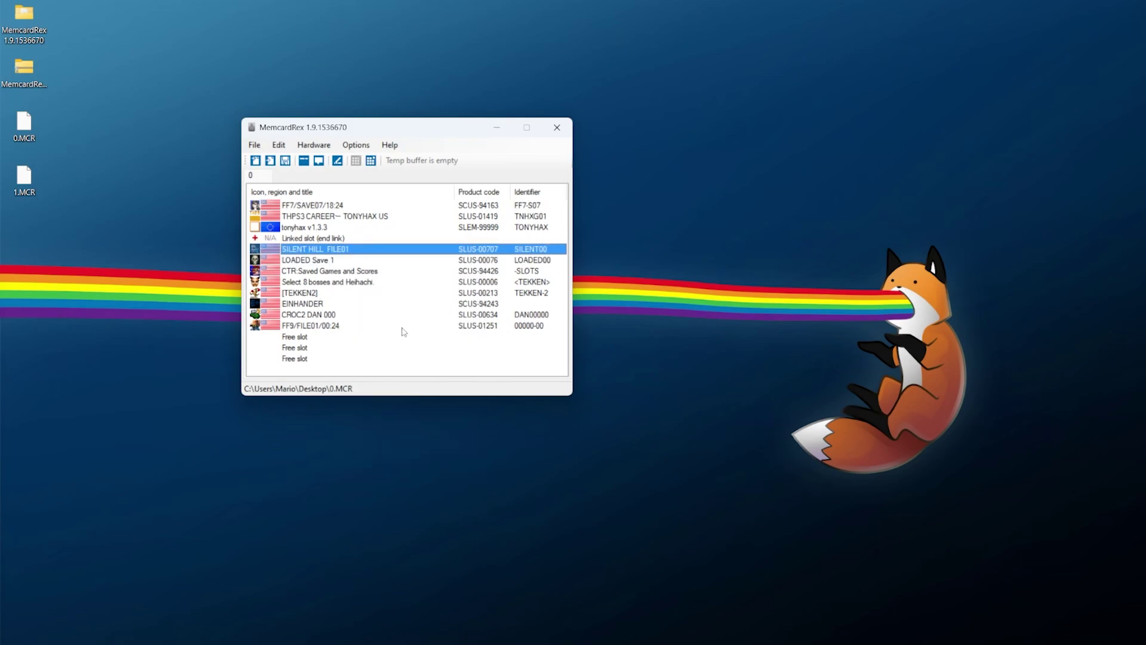